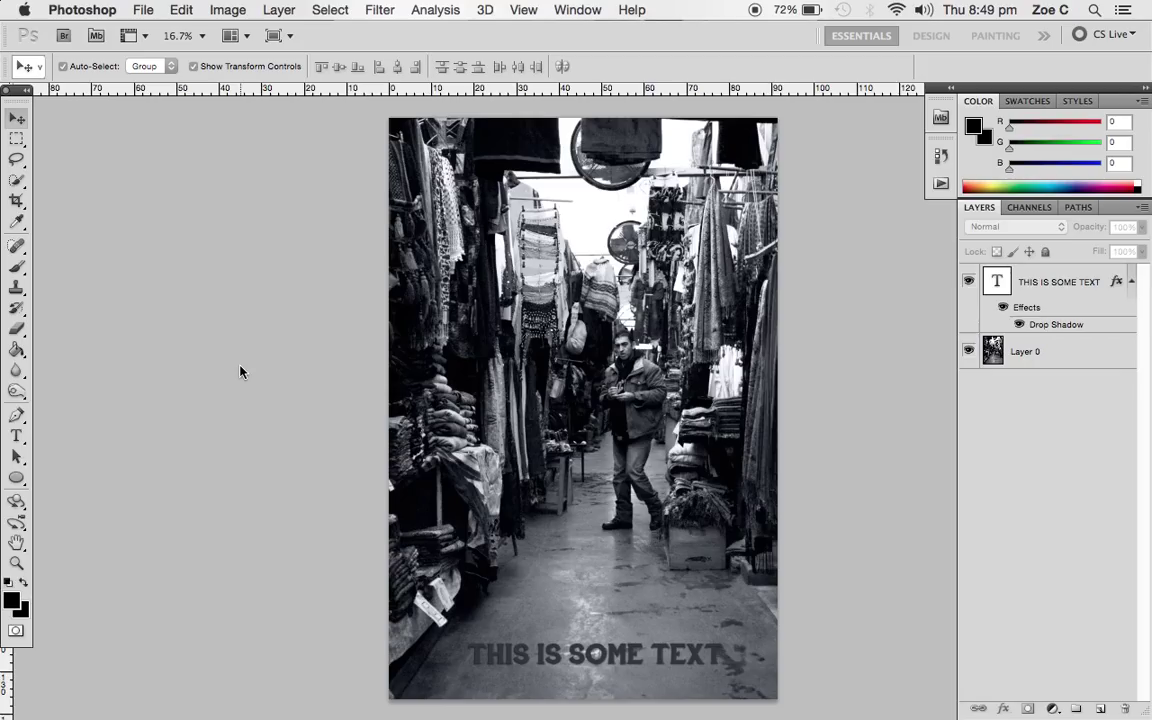
Open the File menu for the black-and-white market photo with its text layer.
{"action": "left_click", "coordinate": [155, 9]}
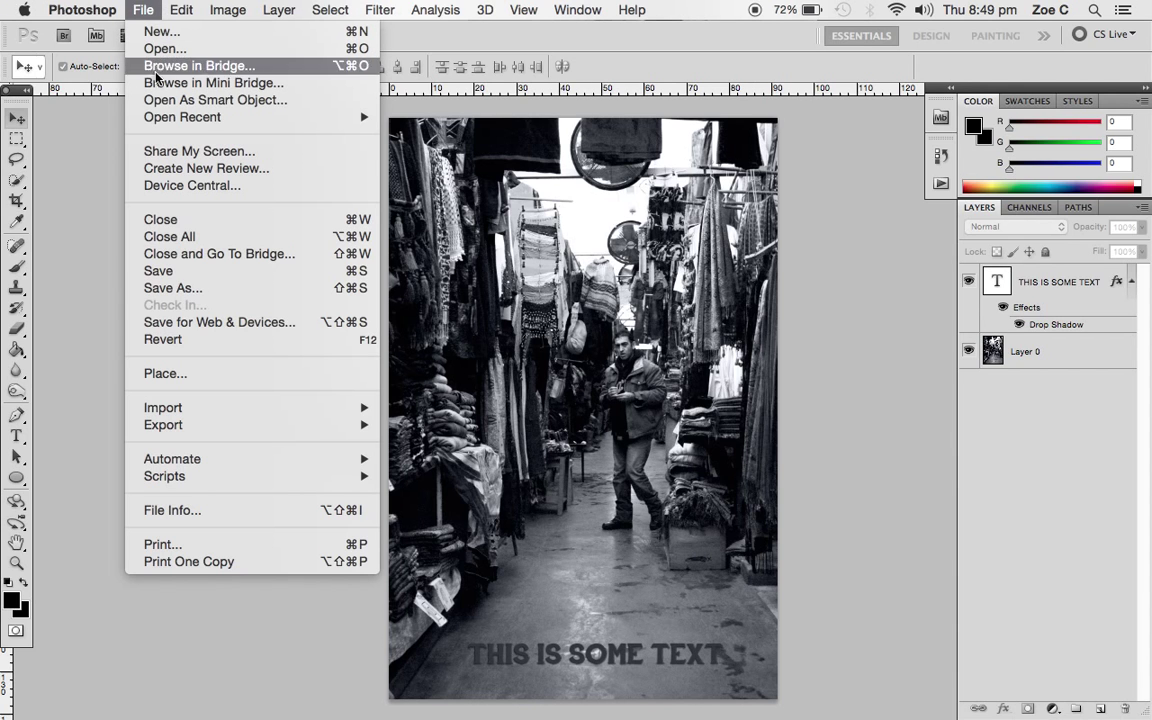
Choose Save As to save DSC_0076.psd to the Desktop.
{"action": "left_click", "coordinate": [193, 291]}
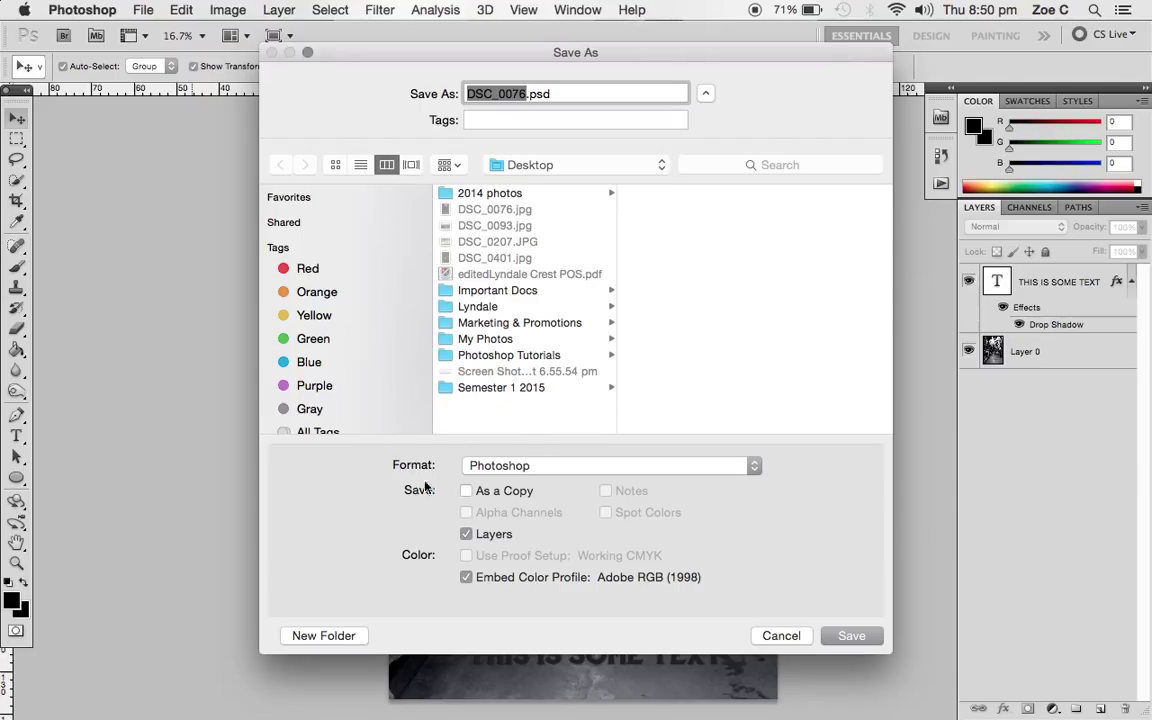
Set the Save As format to JPEG, producing 'DSC_0076 copy.jpg' saved as a copy.
{"action": "left_click", "coordinate": [742, 465]}
{"action": "left_click", "coordinate": [740, 469]}
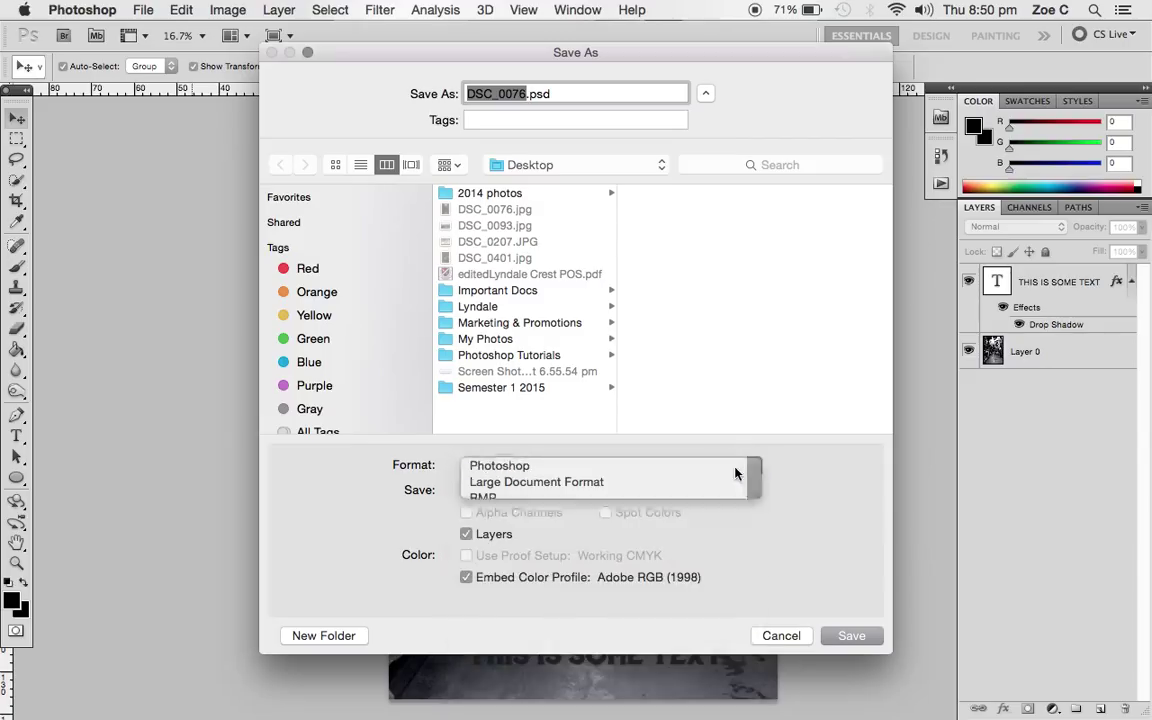
{"action": "left_click", "coordinate": [735, 470]}
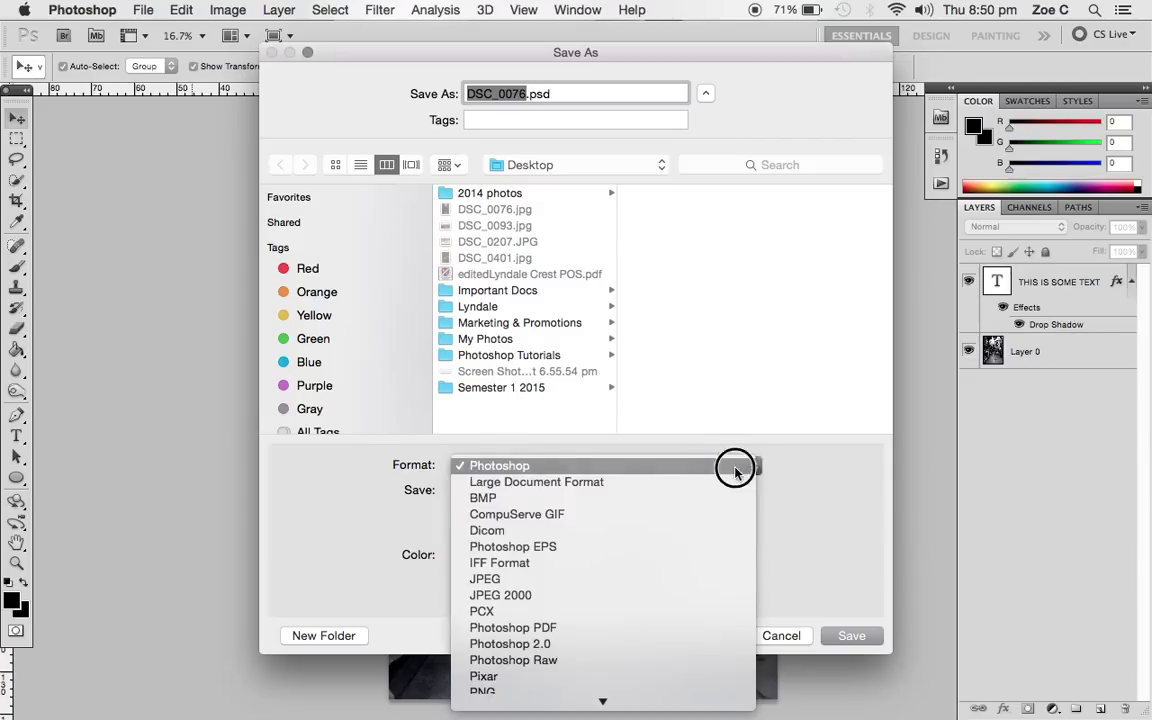
{"action": "left_click", "coordinate": [616, 579]}
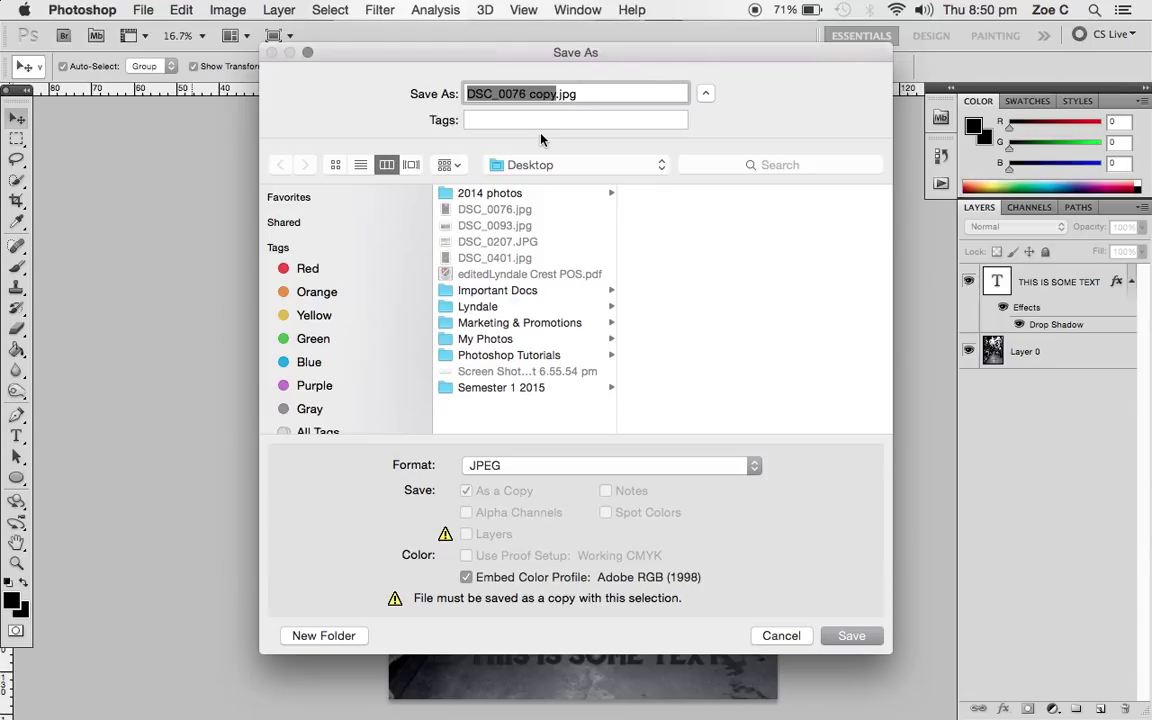
Name the file 'edited file market place' and keep Desktop as the save location.
{"action": "type", "text": "edited file"}
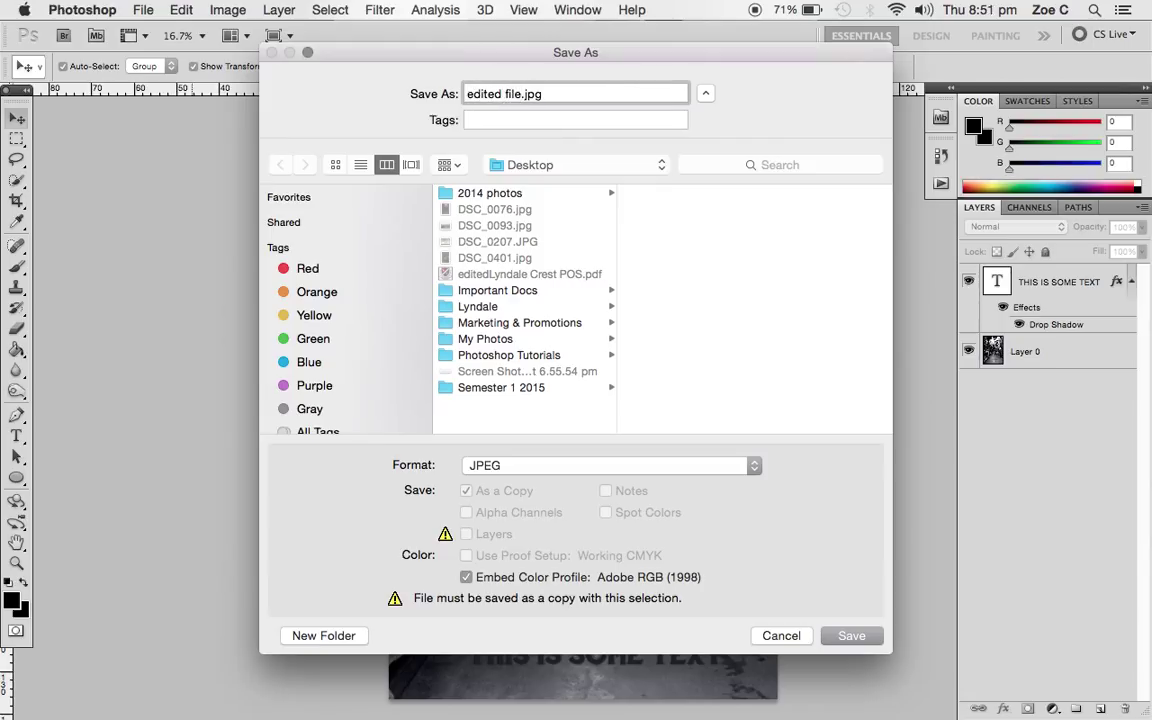
{"action": "type", "text": " market "}
{"action": "type", "text": "place"}
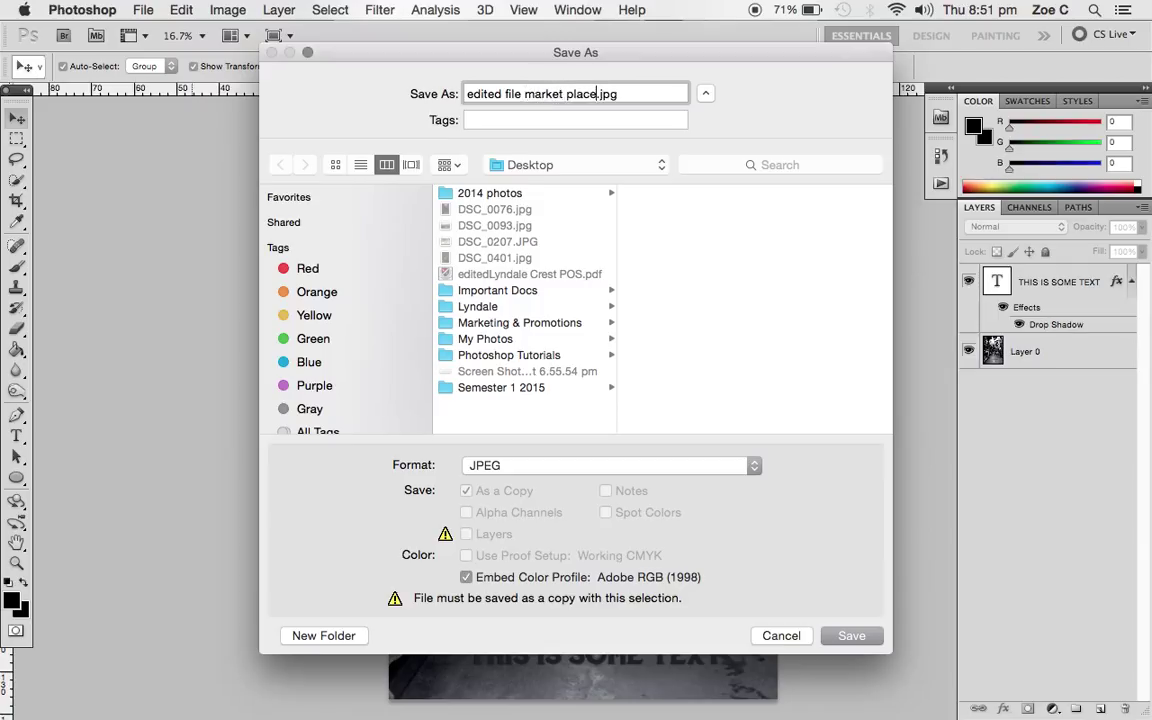
{"action": "left_click", "coordinate": [505, 195]}
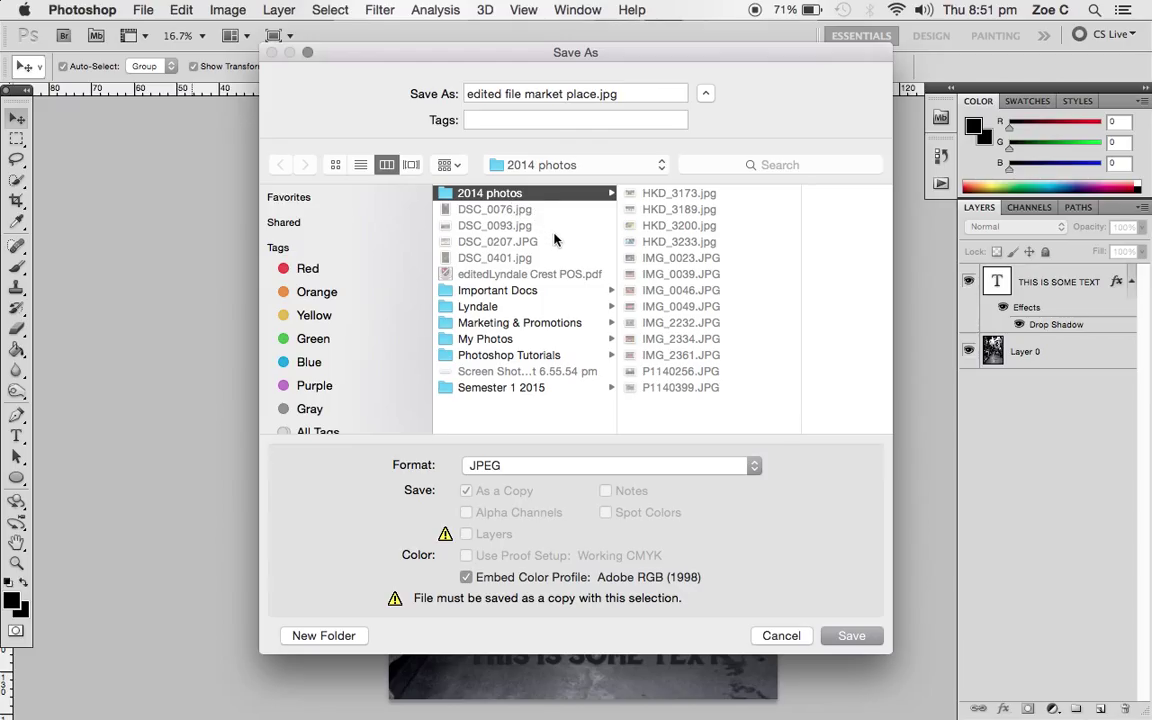
{"action": "left_click", "coordinate": [520, 415]}
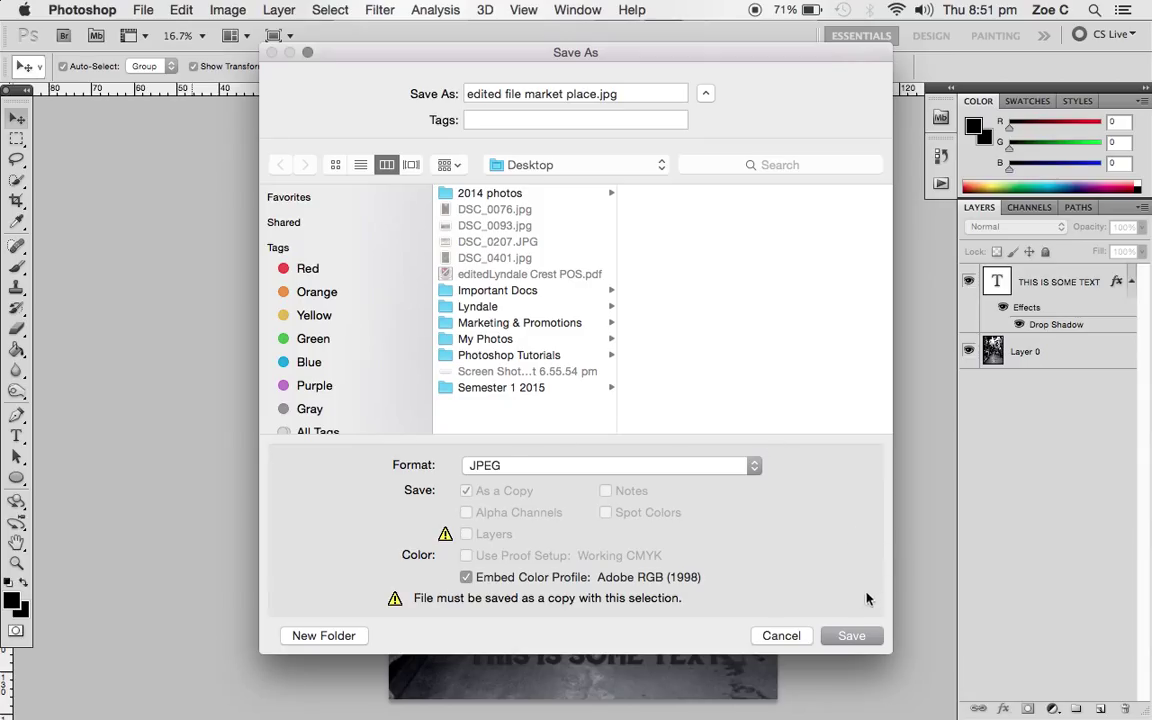
Save the copy and set JPEG quality to 12 (Maximum), about 6.7M progressive.
{"action": "left_click", "coordinate": [850, 638]}
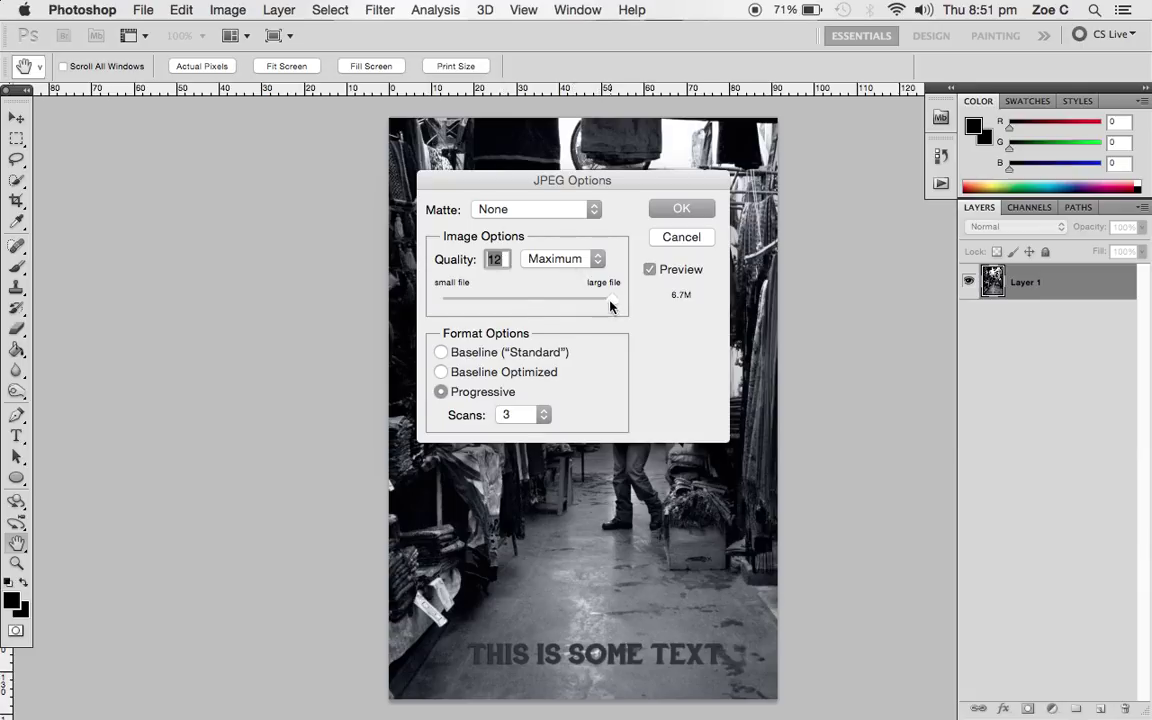
{"action": "left_click_drag", "start_coordinate": [611, 299], "coordinate": [531, 305]}
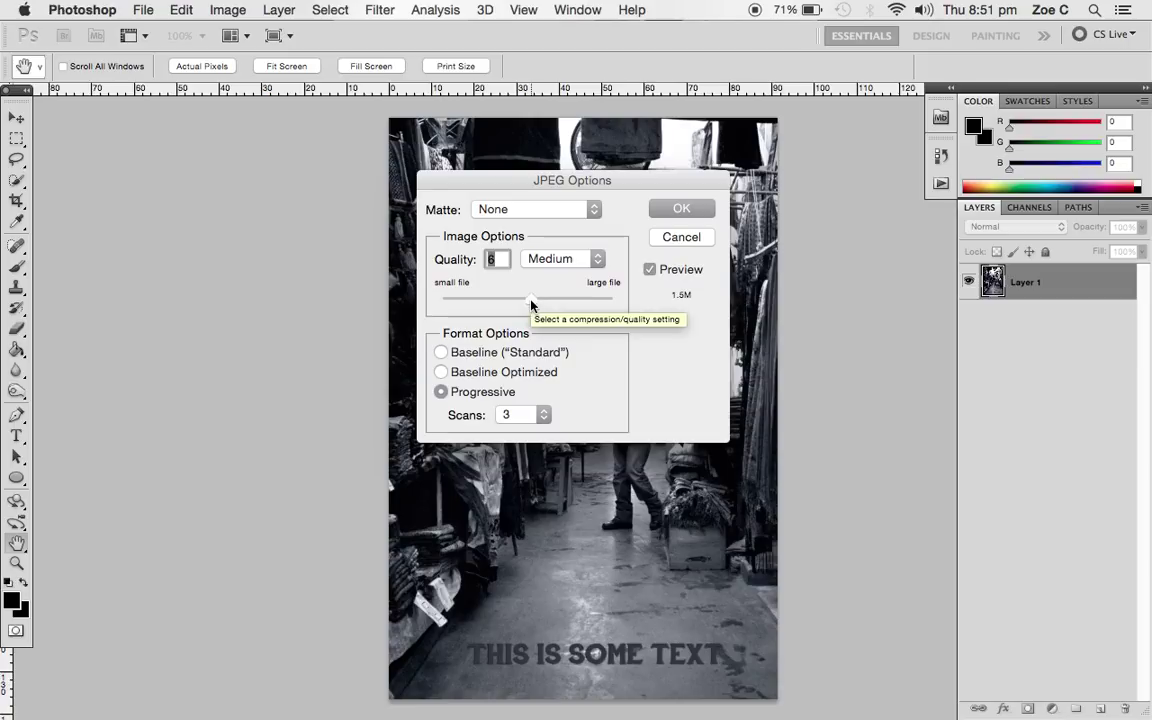
{"action": "left_click_drag", "start_coordinate": [531, 304], "coordinate": [610, 311]}
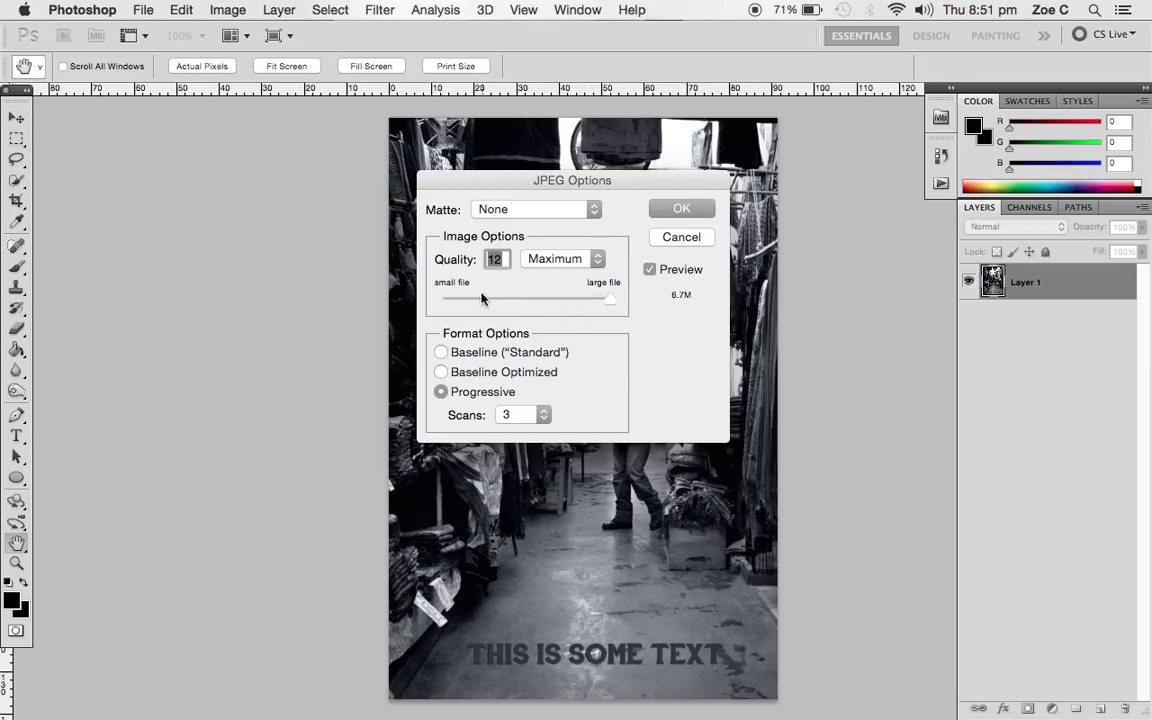
{"action": "left_click_drag", "start_coordinate": [605, 302], "coordinate": [530, 300]}
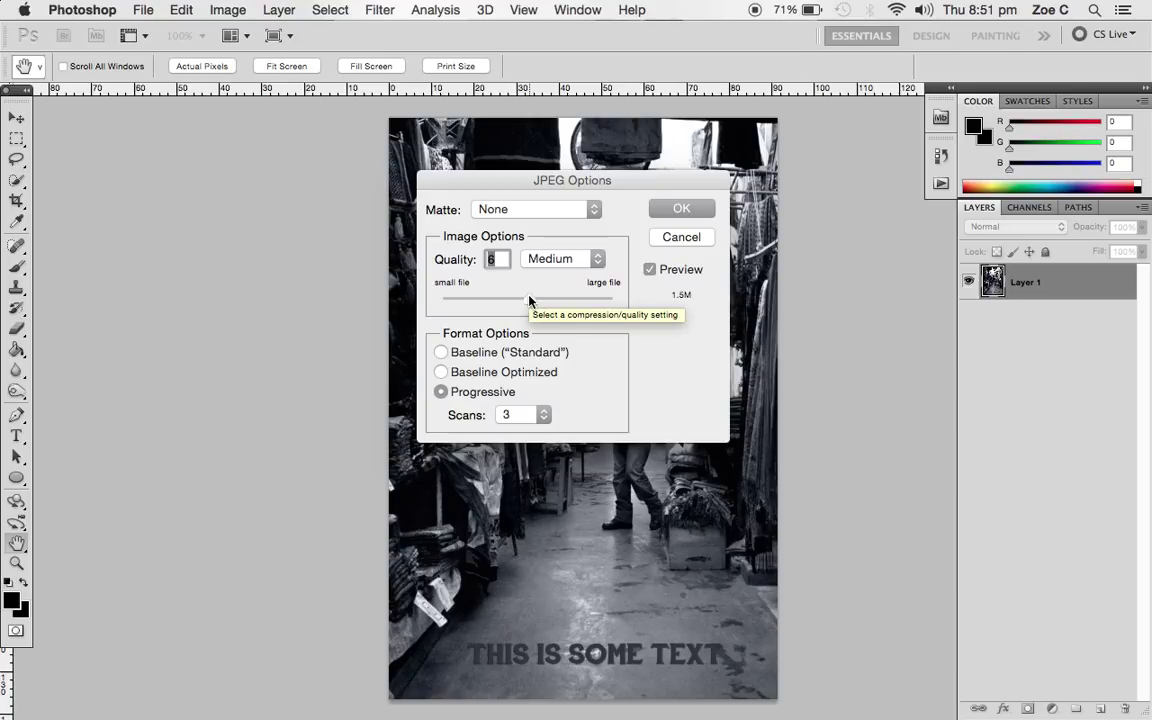
{"action": "left_click_drag", "start_coordinate": [530, 300], "coordinate": [465, 305]}
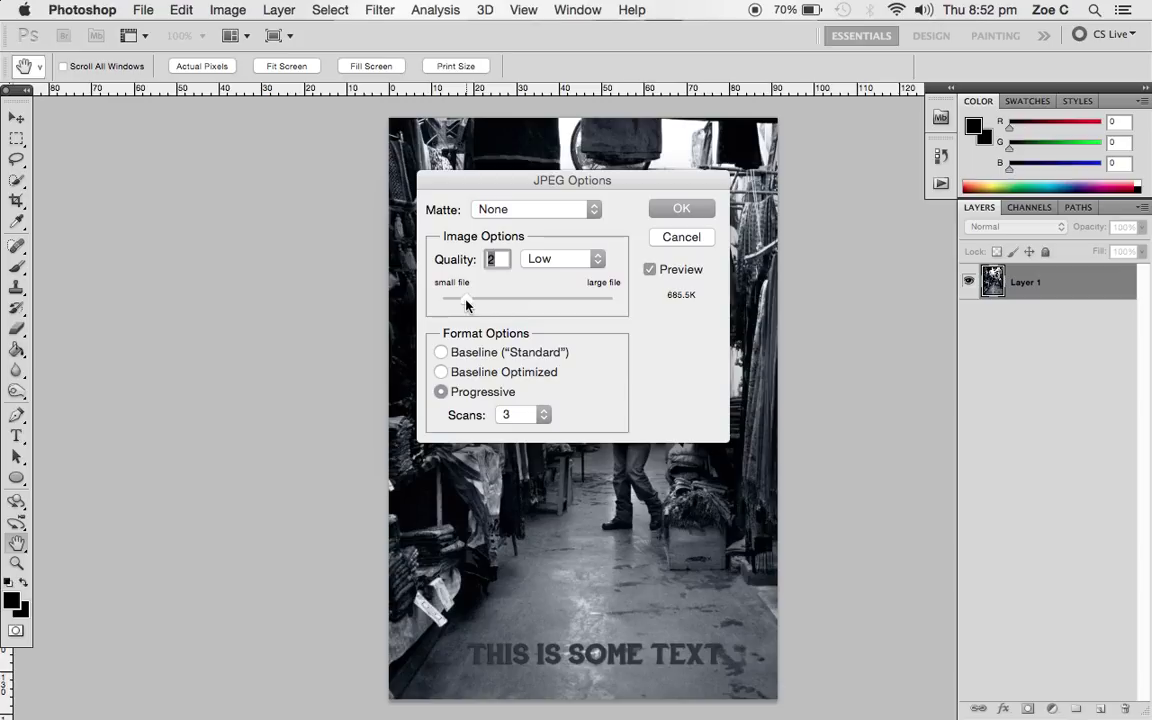
{"action": "left_click_drag", "start_coordinate": [465, 305], "coordinate": [620, 300]}
Keep the Maximum quality preset and confirm JPEG Options to finish the save.
{"action": "left_click", "coordinate": [598, 260]}
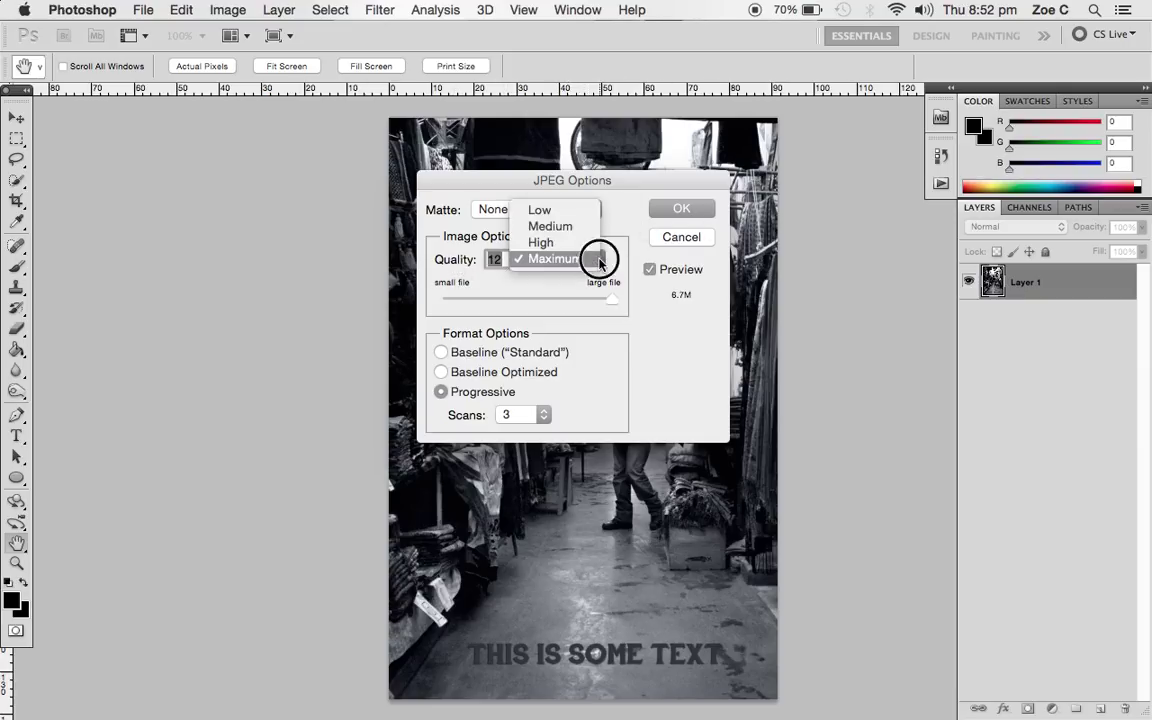
{"action": "left_click", "coordinate": [598, 260]}
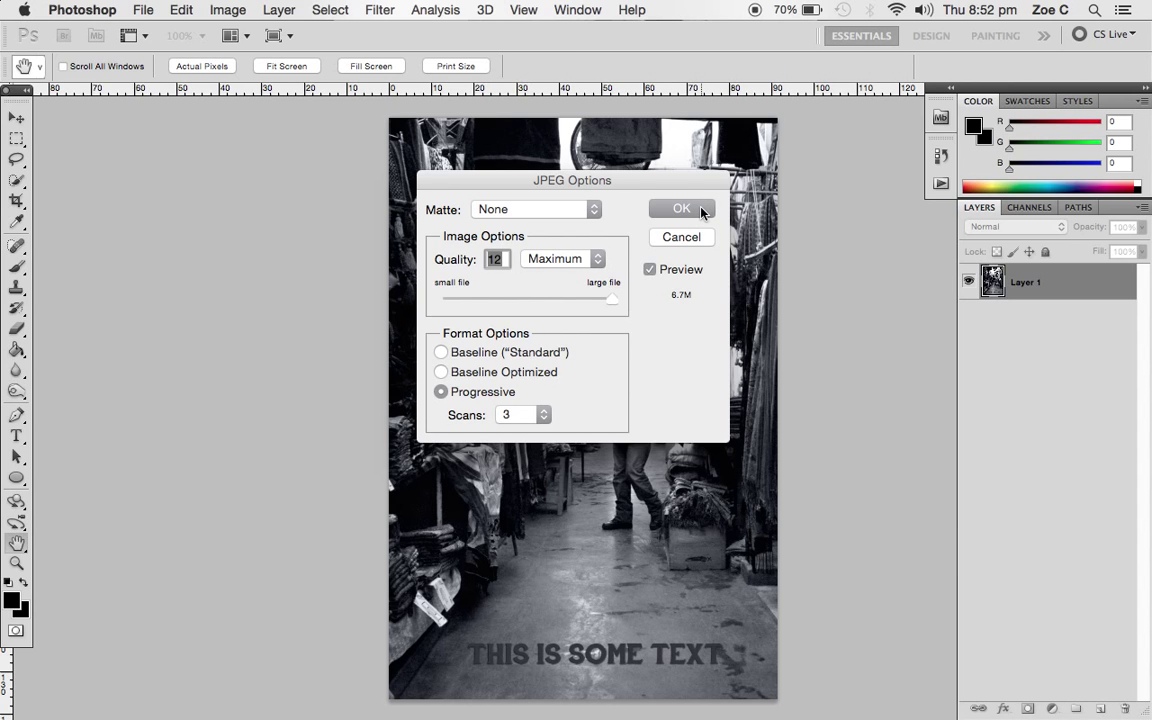
{"action": "left_click", "coordinate": [681, 209]}
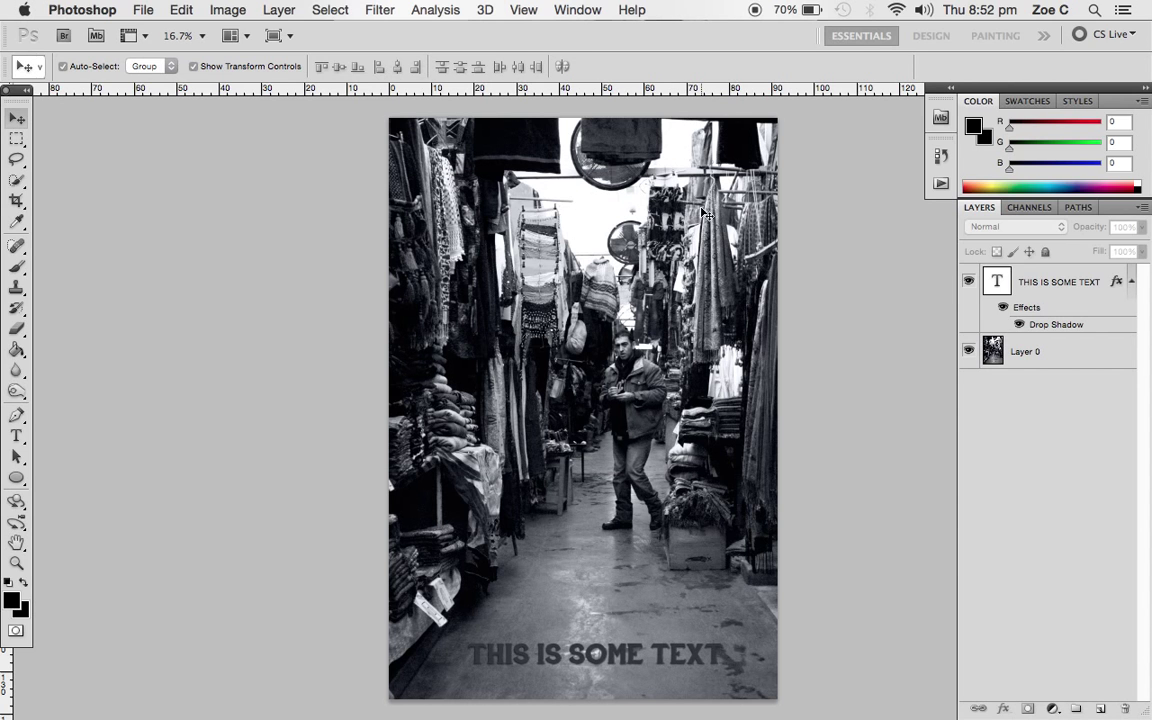